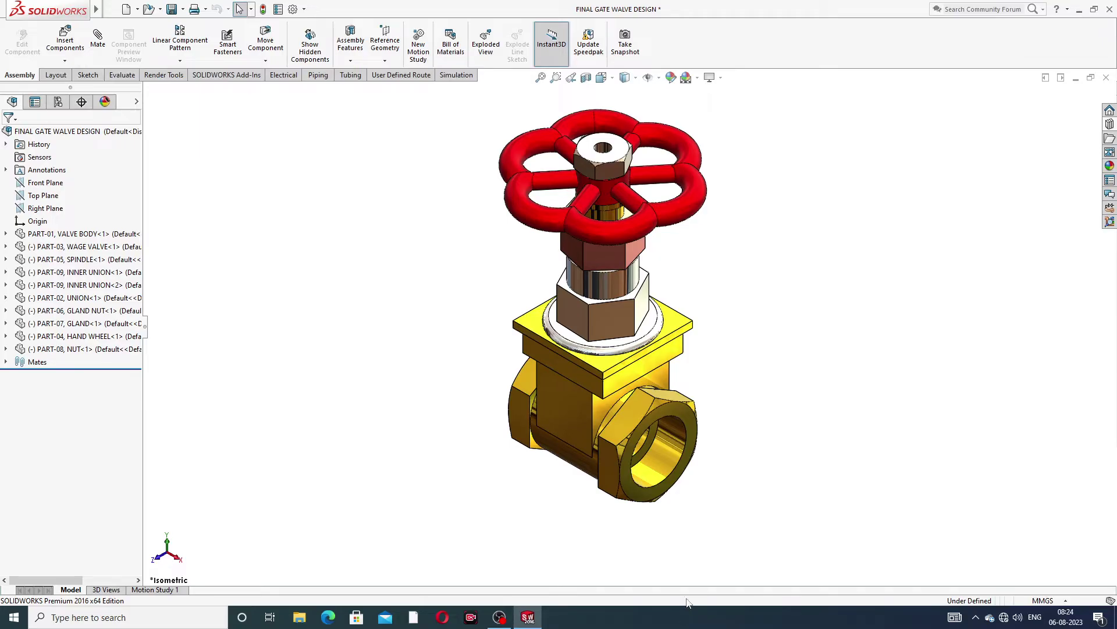
Step: Spin the red hand wheel about its spindle, then orbit to side and upright views
middle_click_drag(688, 137, 755, 185)
left_click_drag(690, 141, 589, 156)
key("Escape")
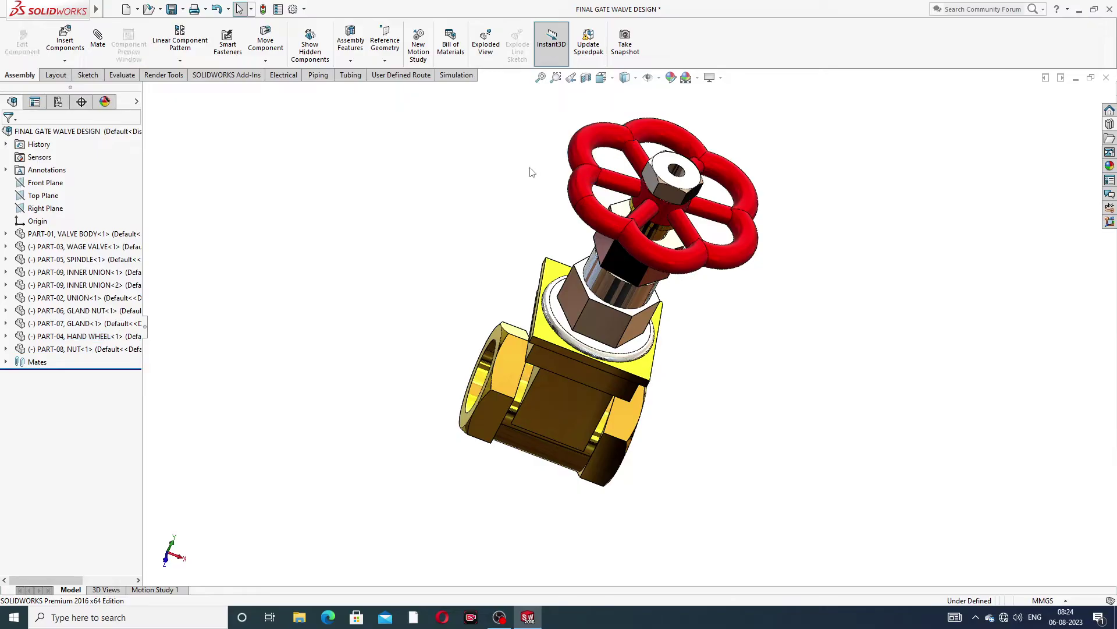
middle_click_drag(570, 220, 597, 184)
scroll(619, 204, "up", 2)
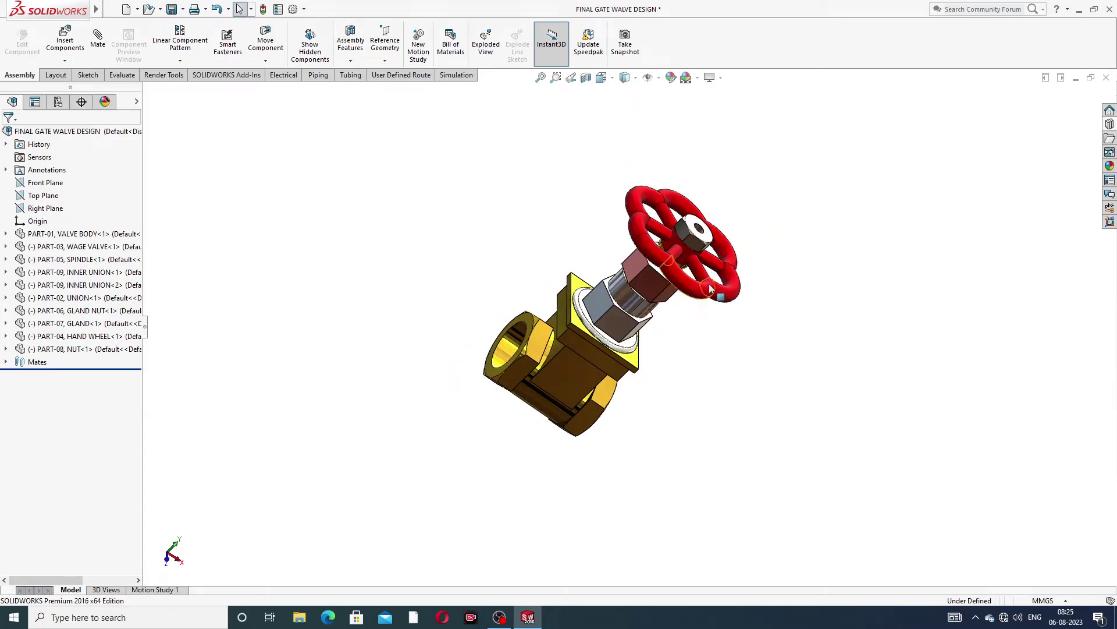
middle_click_drag(702, 280, 610, 256)
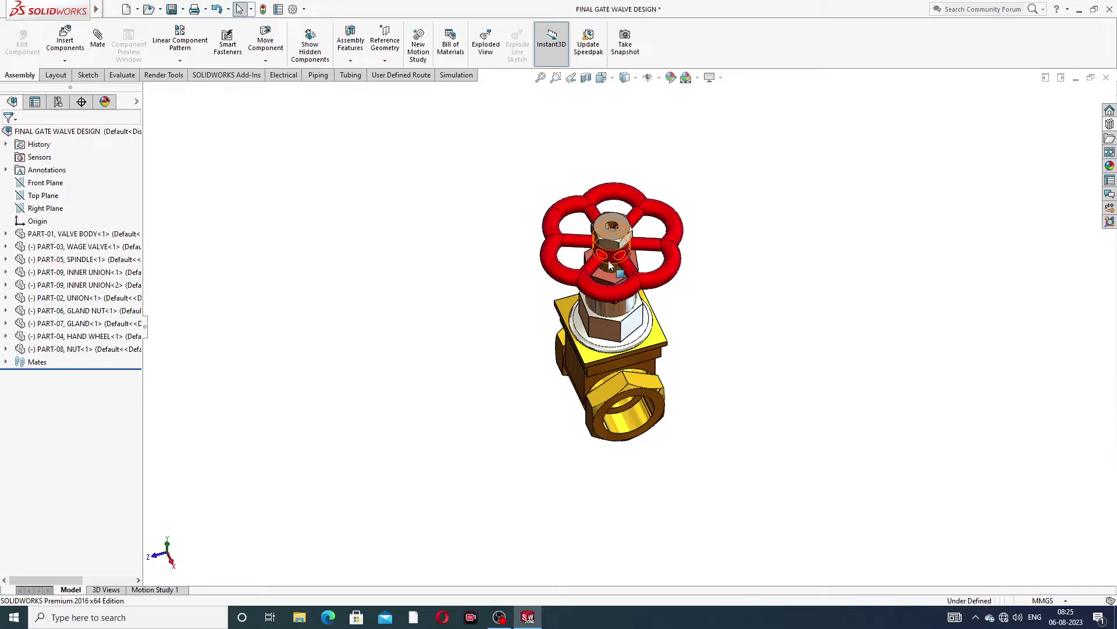
scroll(773, 277, "down", 2)
middle_click_drag(774, 277, 745, 293)
scroll(747, 285, "up", 2)
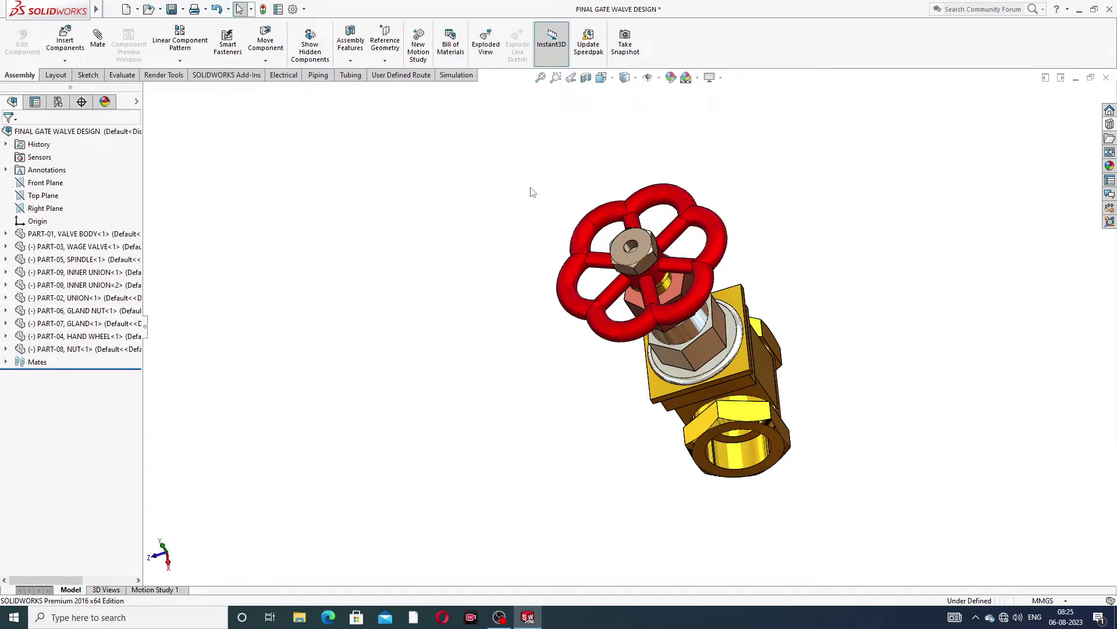
Step: Start inserting a component and browse for a part, then cancel without adding anything
left_click(65, 39)
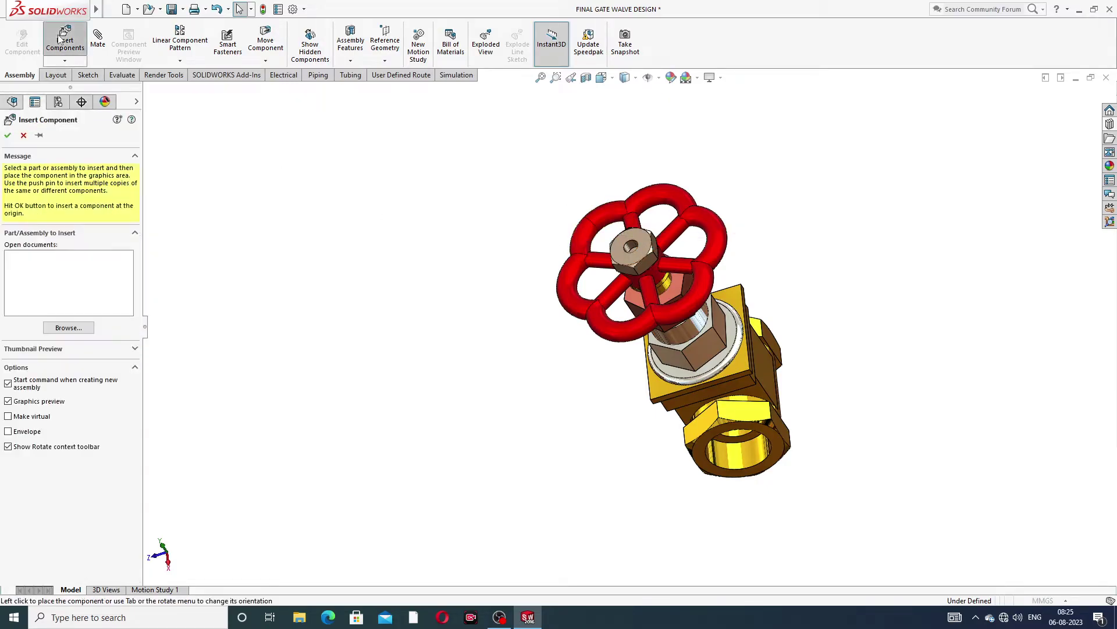
left_click(68, 327)
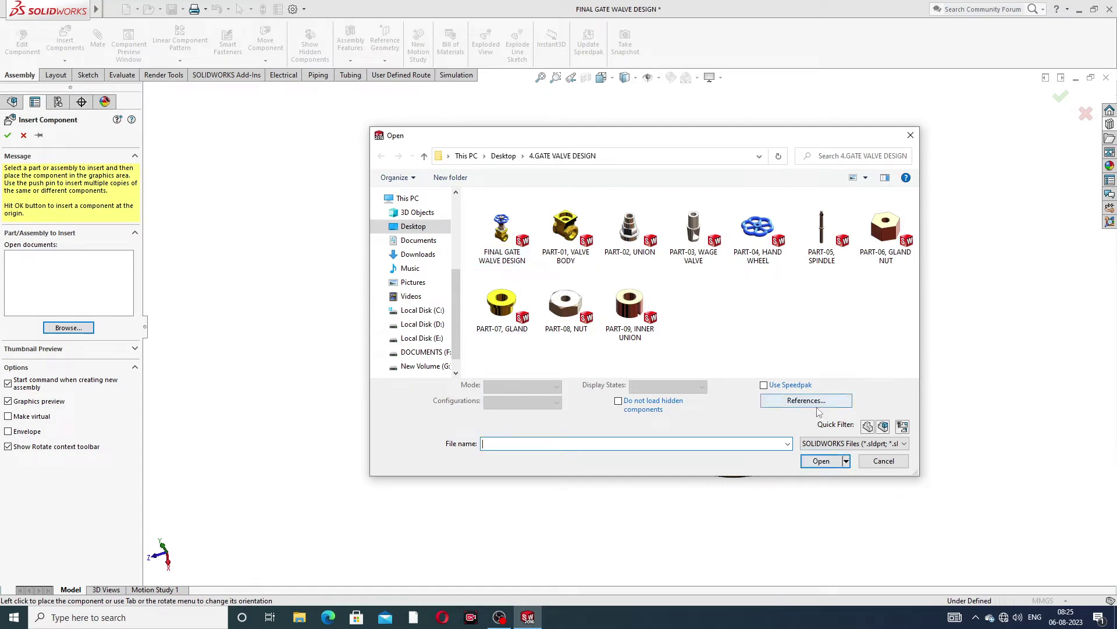
left_click(911, 137)
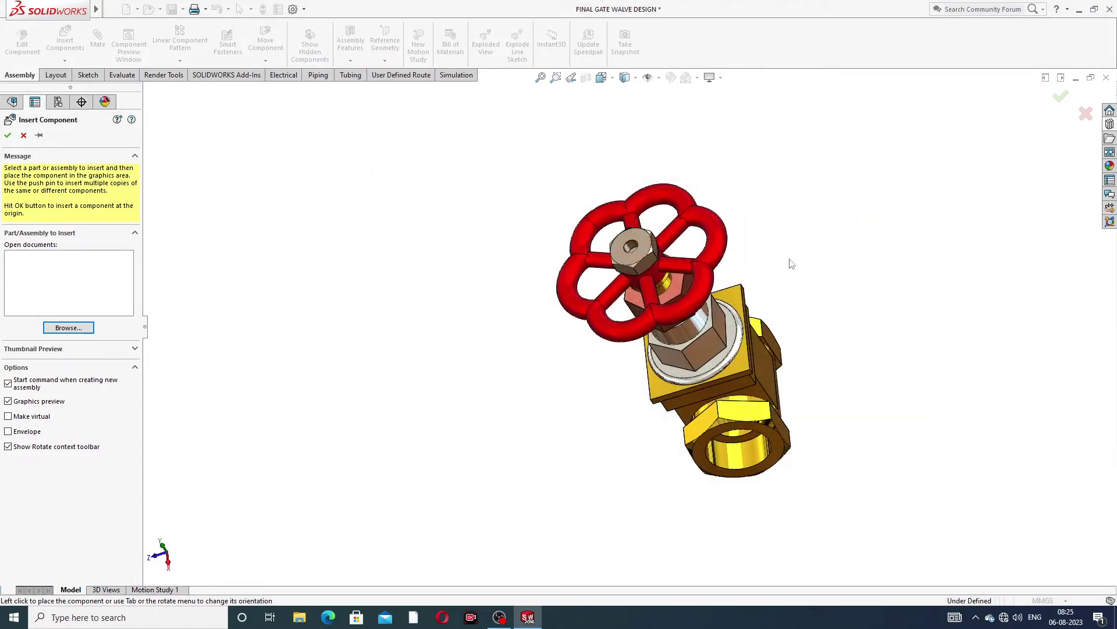
left_click(24, 135)
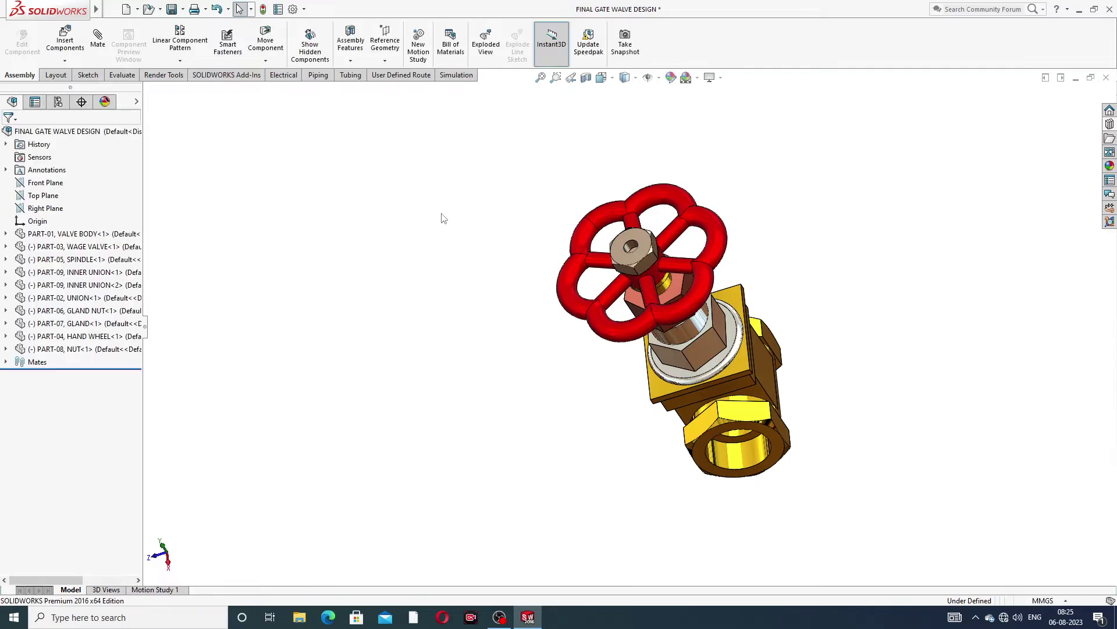
Step: Return to the isometric view and turn the hand wheel about its axis again
middle_click_drag(441, 217, 727, 158)
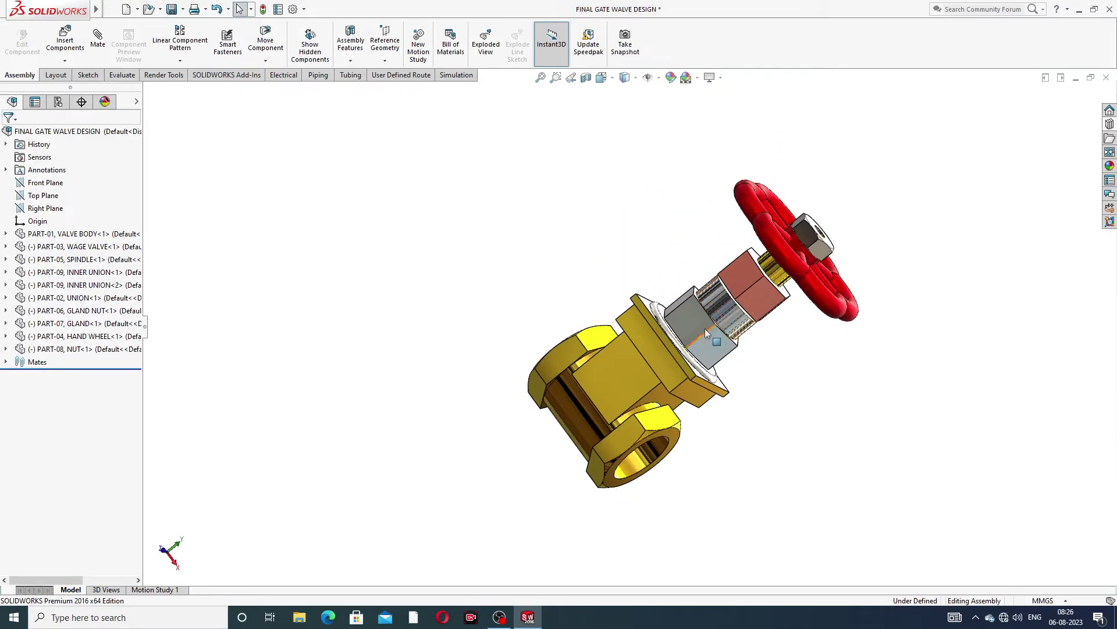
middle_click_drag(710, 307, 692, 343)
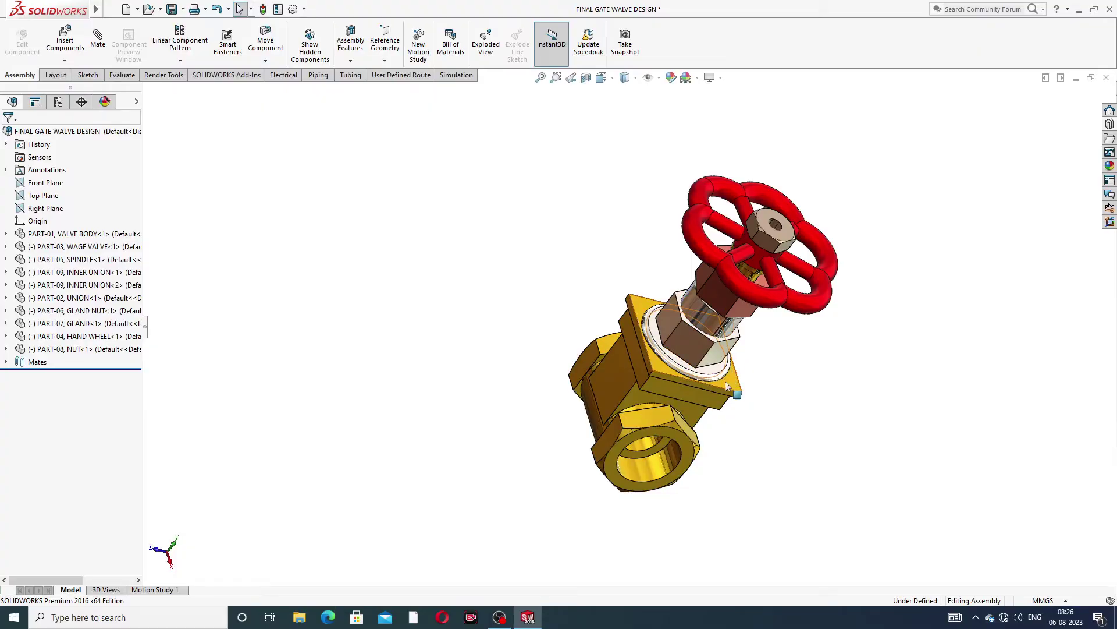
scroll(720, 390, "down", 2)
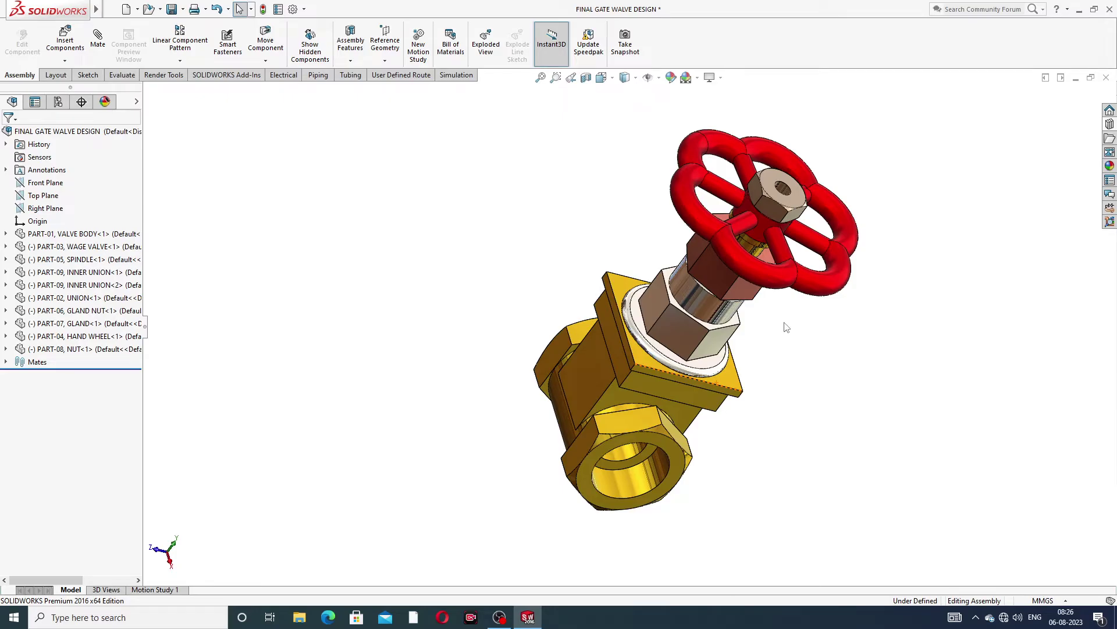
middle_click_drag(783, 347, 751, 320)
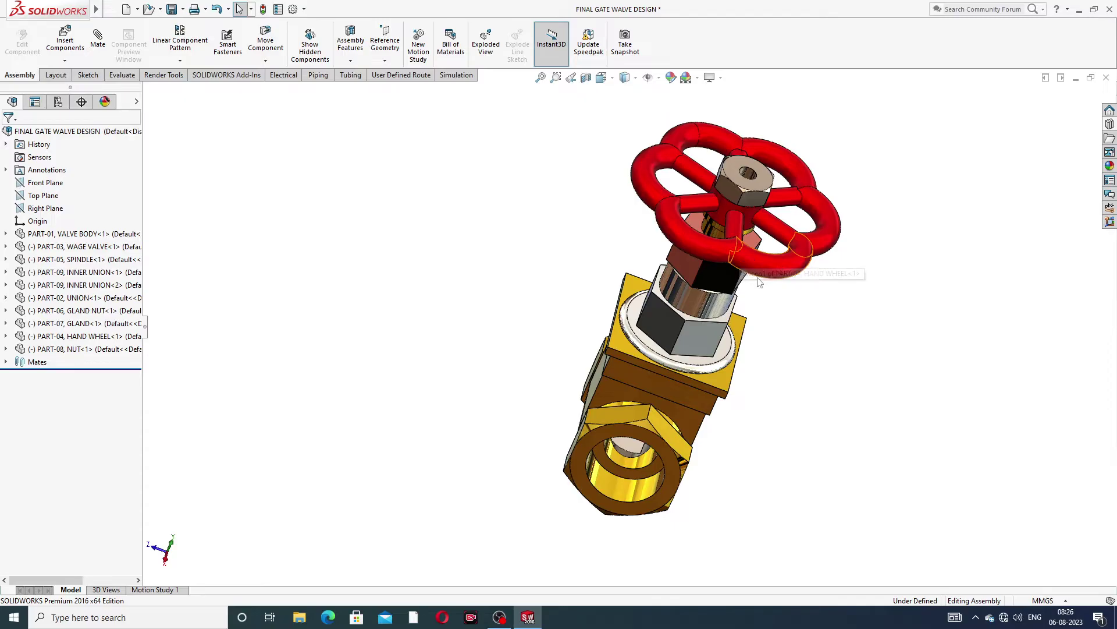
scroll(760, 289, "up", 1)
key("ctrl+7")
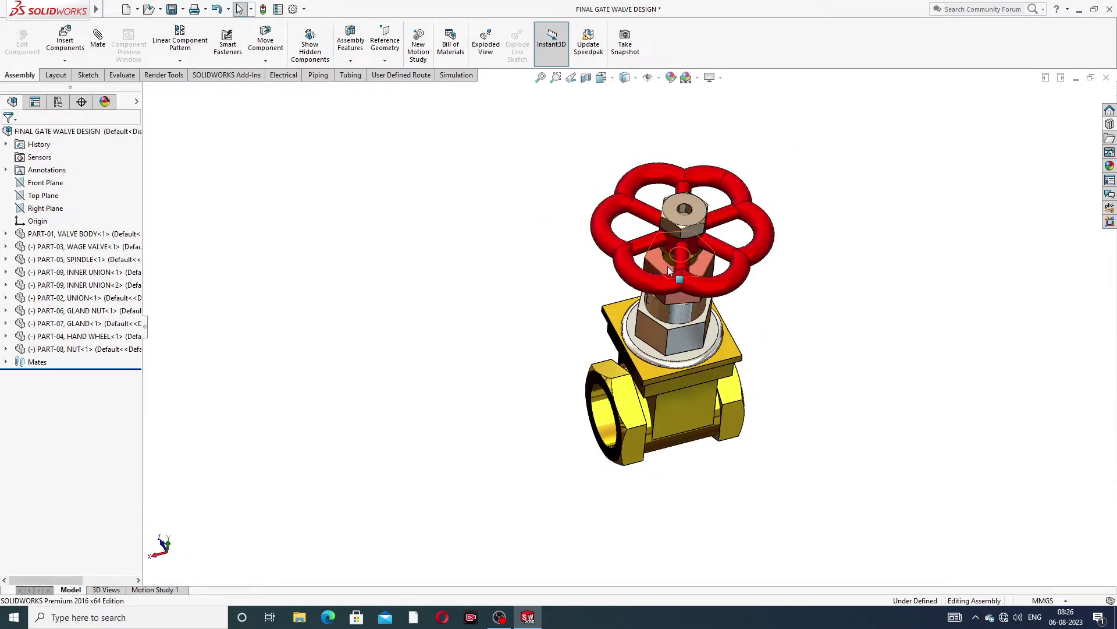
left_click_drag(730, 291, 768, 250)
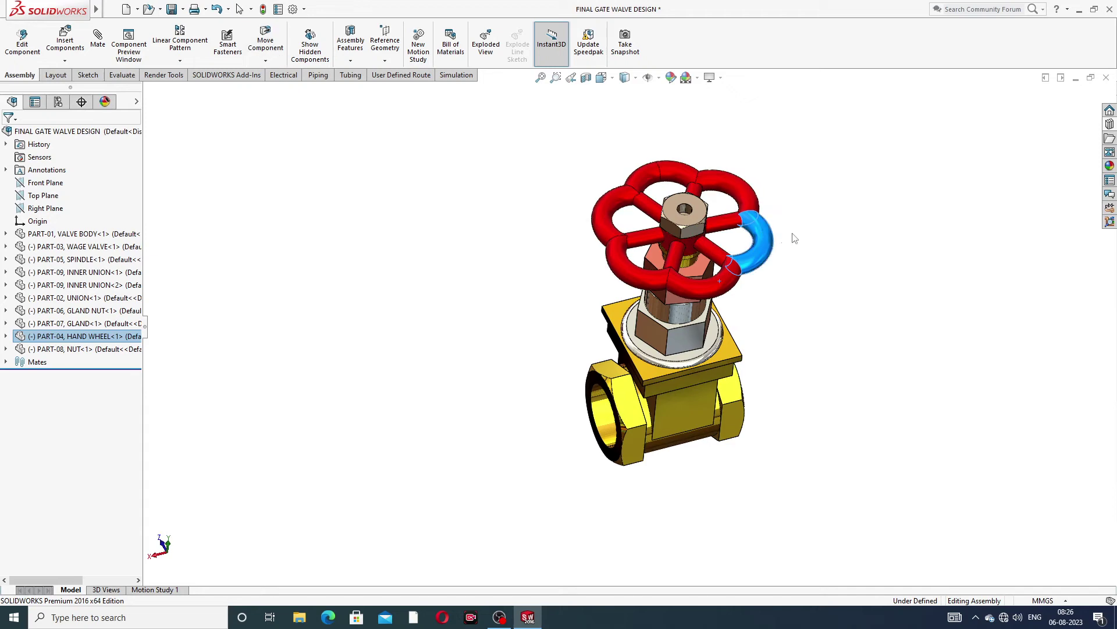
left_click(782, 278)
Step: Look into the valve bore from the side and turn the WAGE VALVE part inside it
middle_click_drag(738, 285, 571, 258)
scroll(576, 313, "down", 5)
scroll(578, 314, "down", 2)
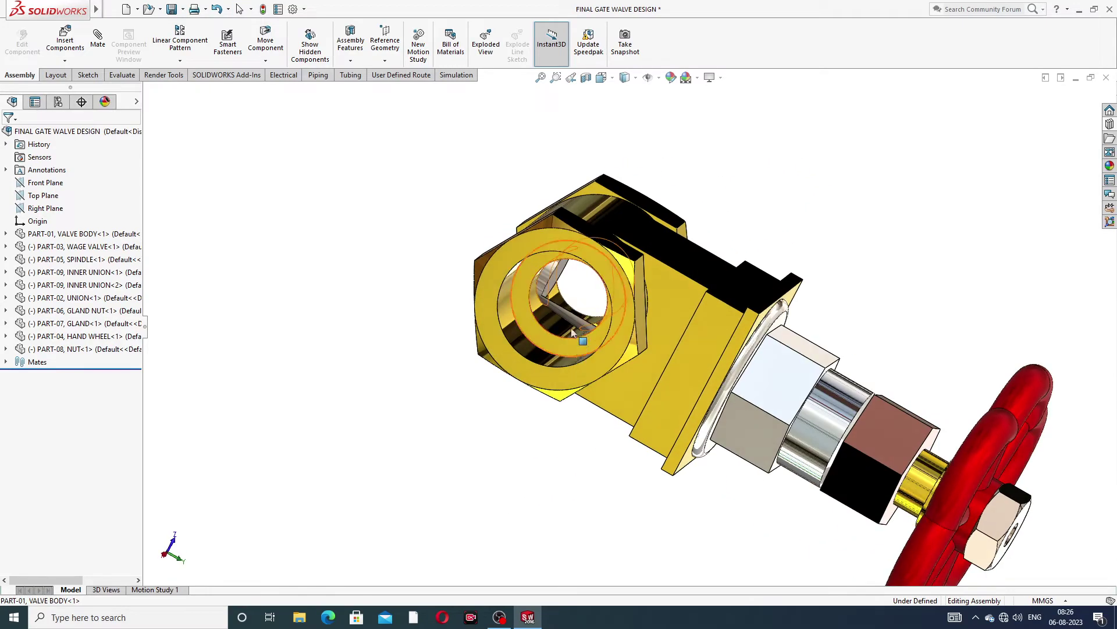
scroll(588, 303, "down", 4)
middle_click_drag(590, 299, 578, 229)
left_click(547, 226)
left_click_drag(561, 277, 618, 219)
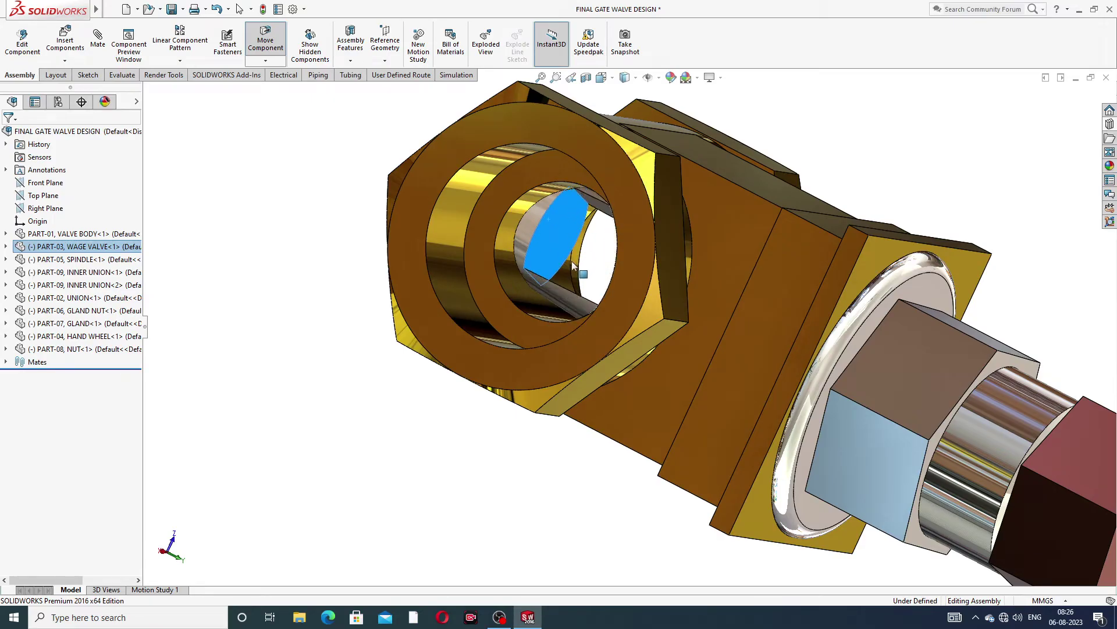
key("Escape")
Step: Fit the valve in view, rotate the hand wheel once more, and show the View Orientation flyout
scroll(834, 340, "up", 3)
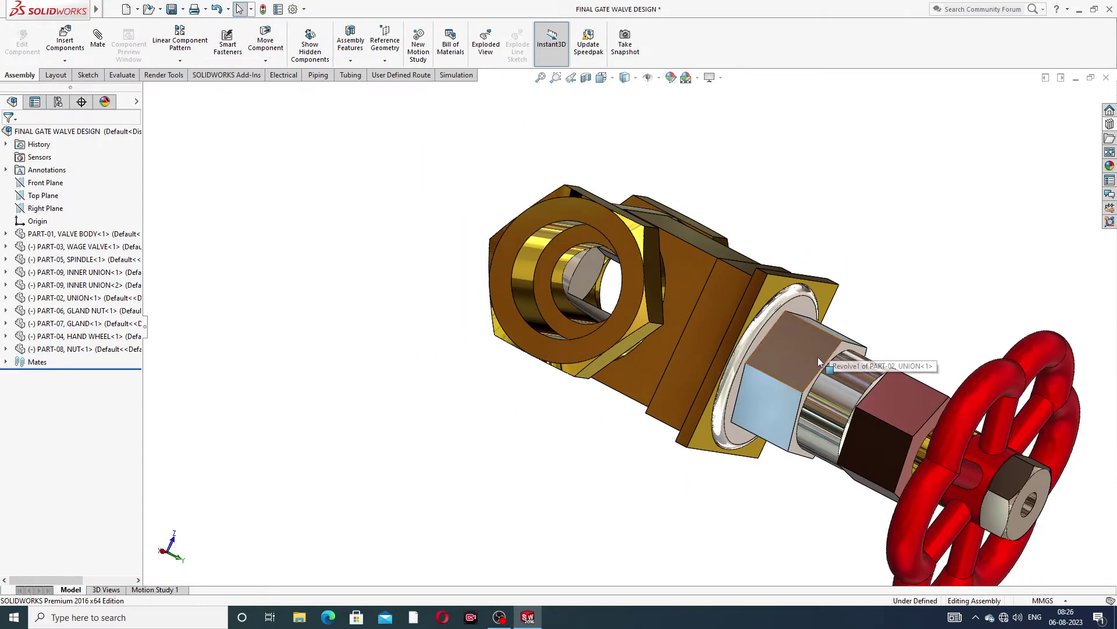
middle_click_drag(876, 417, 937, 448)
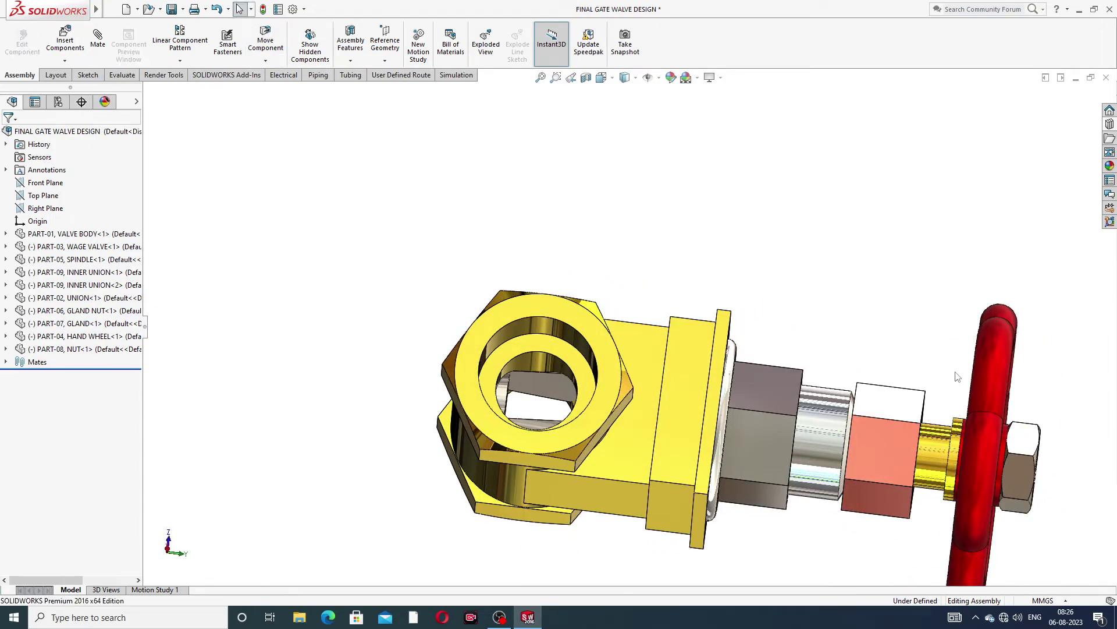
middle_click_drag(977, 434, 927, 468)
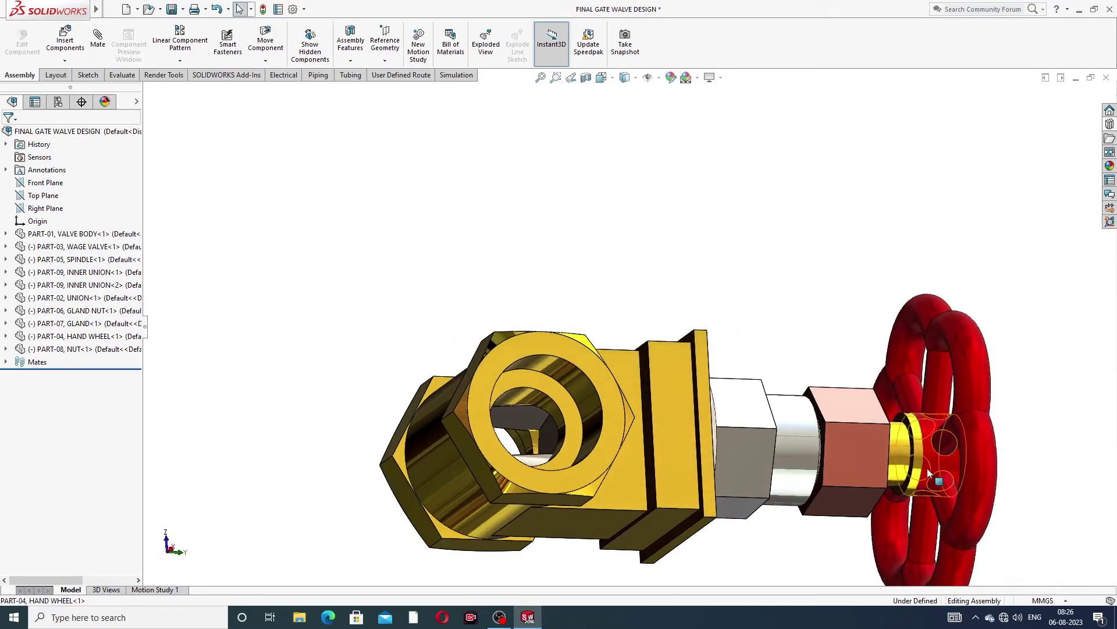
scroll(927, 468, "down", 3)
key("f")
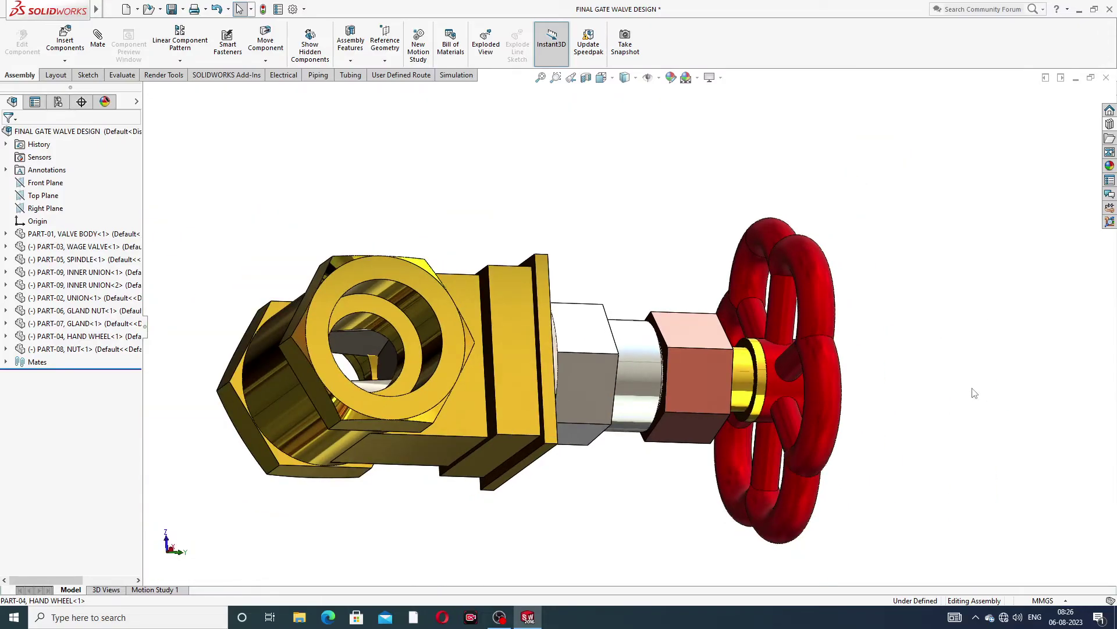
left_click_drag(834, 356, 777, 343)
key("Escape")
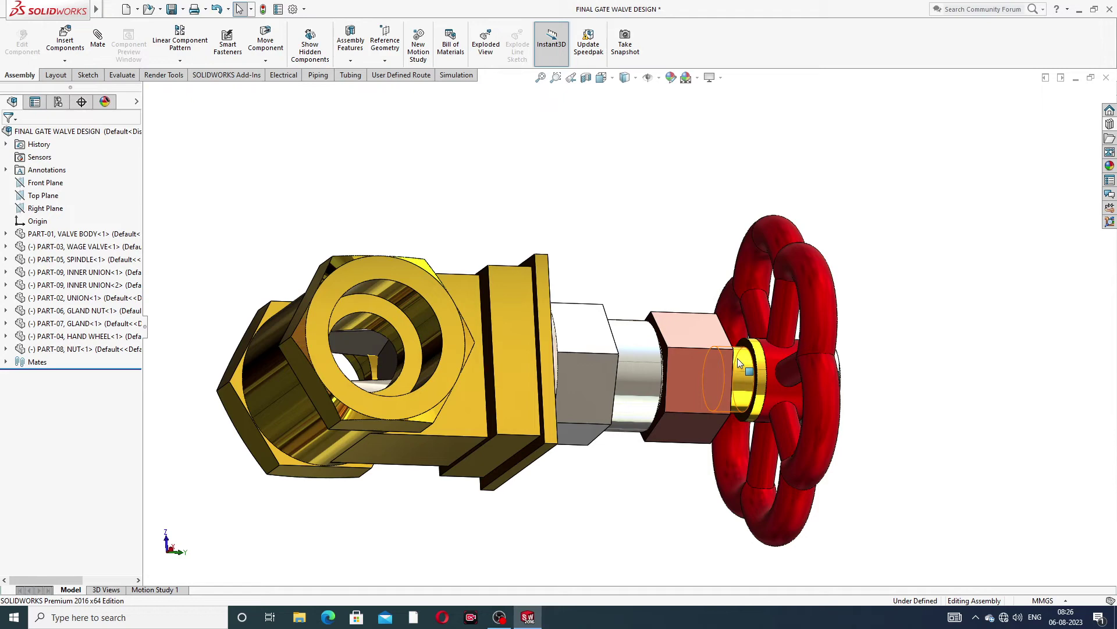
middle_click_drag(777, 343, 894, 290)
left_click(601, 77)
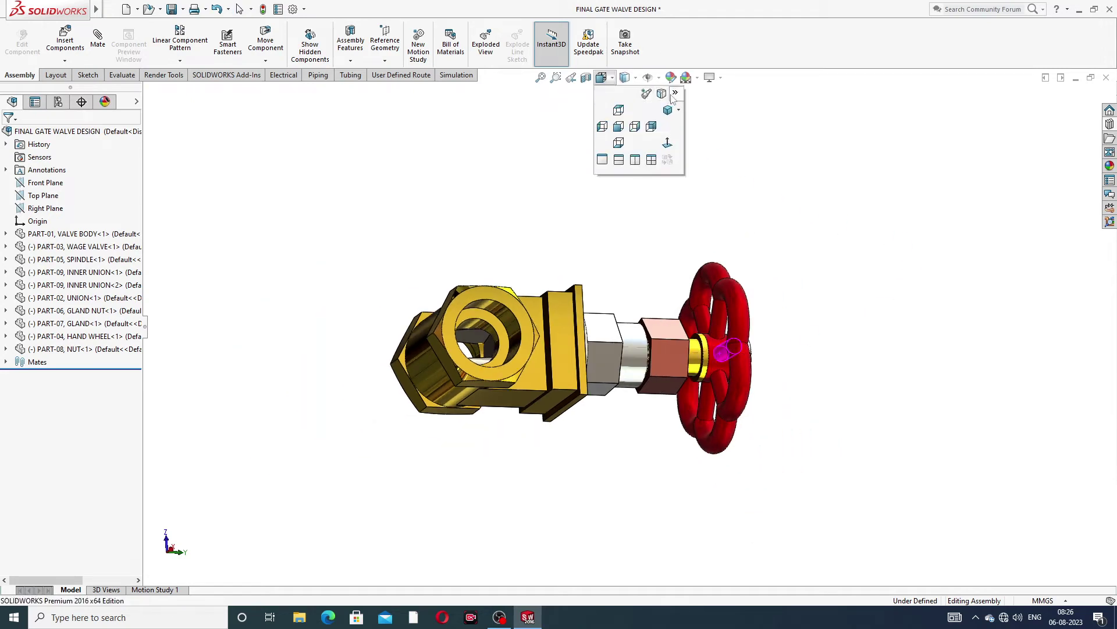
Step: Show the valve isometric and zoomed to fit, then create Motion Study 2 with an enlarged timeline
left_click(678, 110)
left_click(689, 120)
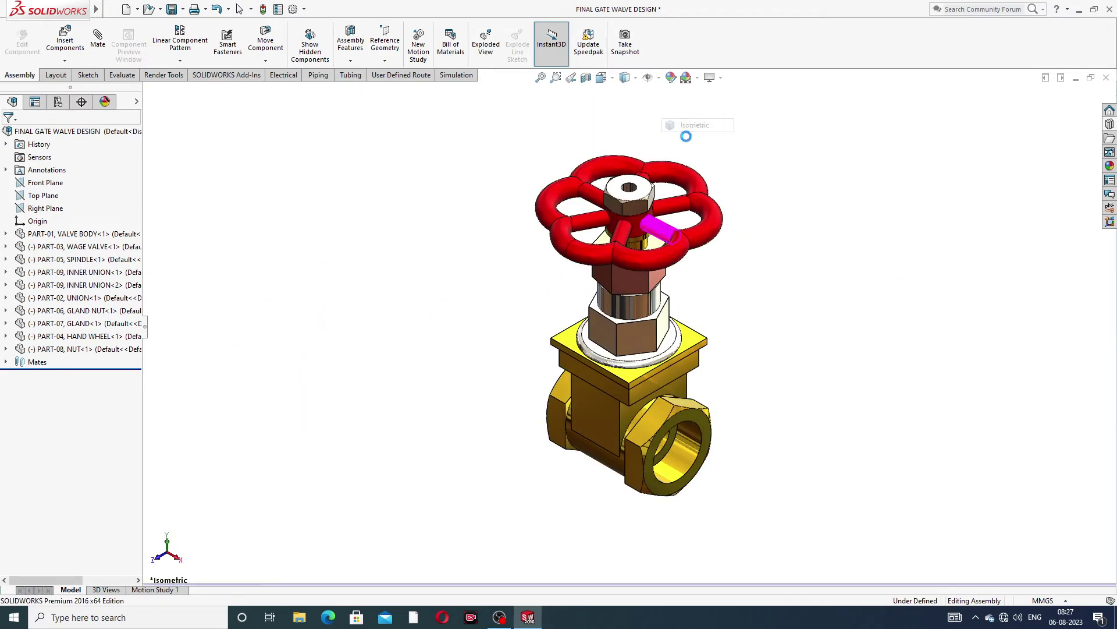
key("f")
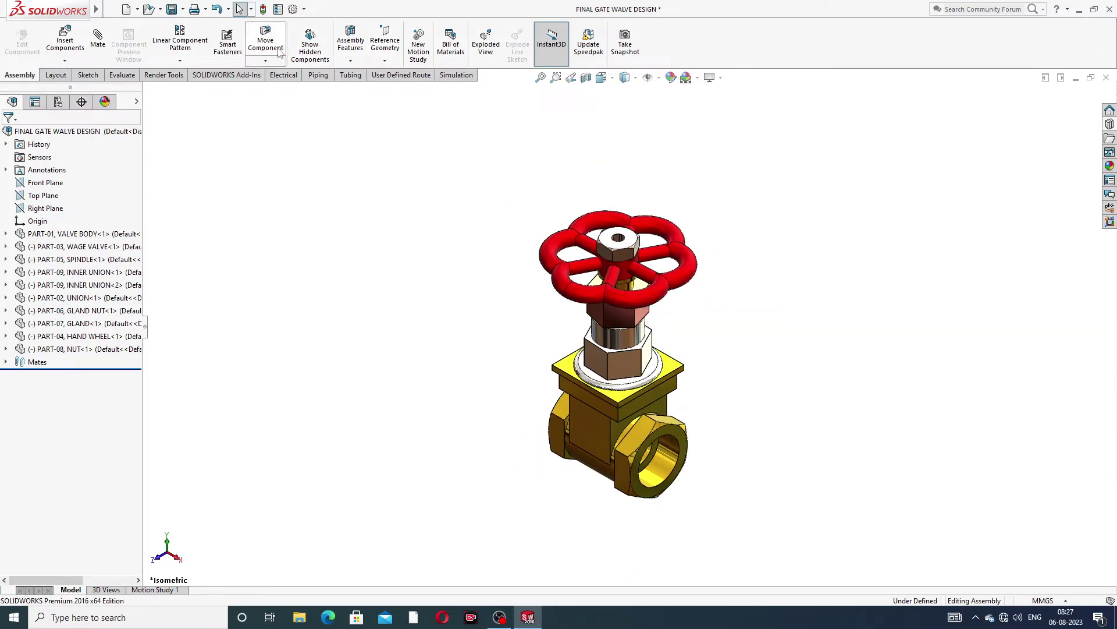
left_click(423, 60)
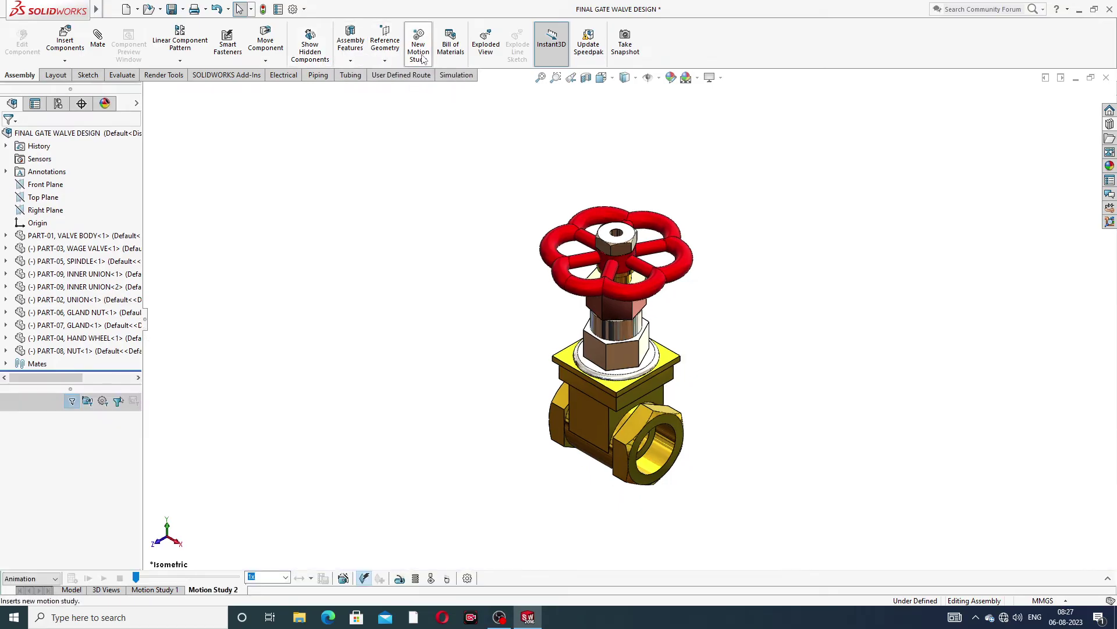
left_click(1107, 578)
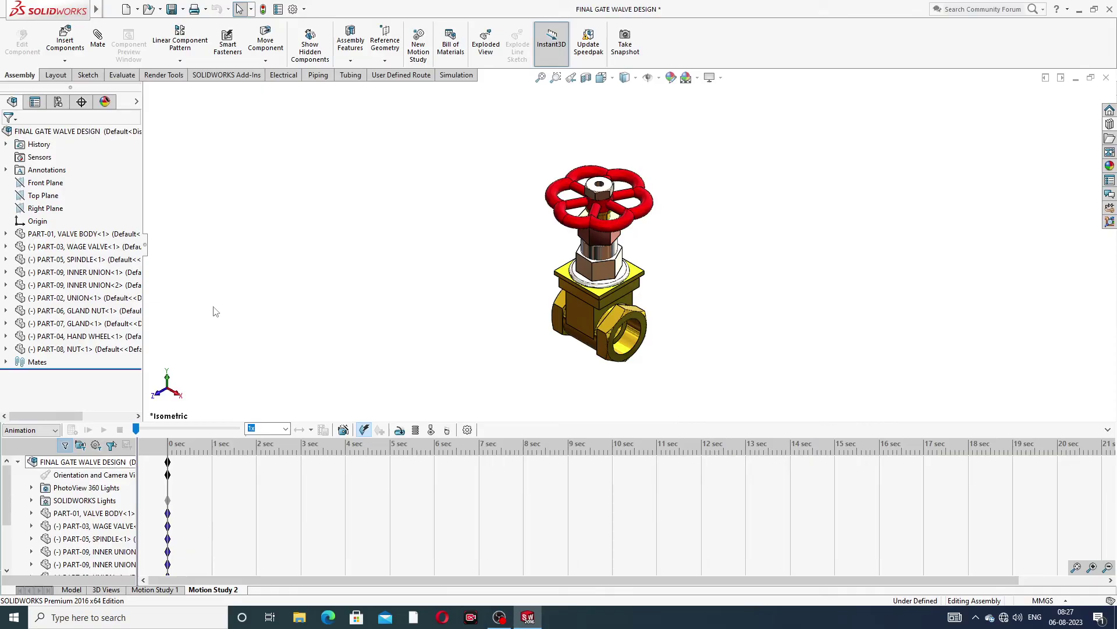
Step: Put a rotary motor on the hand wheel's round face and change its speed from 100 to 10 RPM
left_click(399, 431)
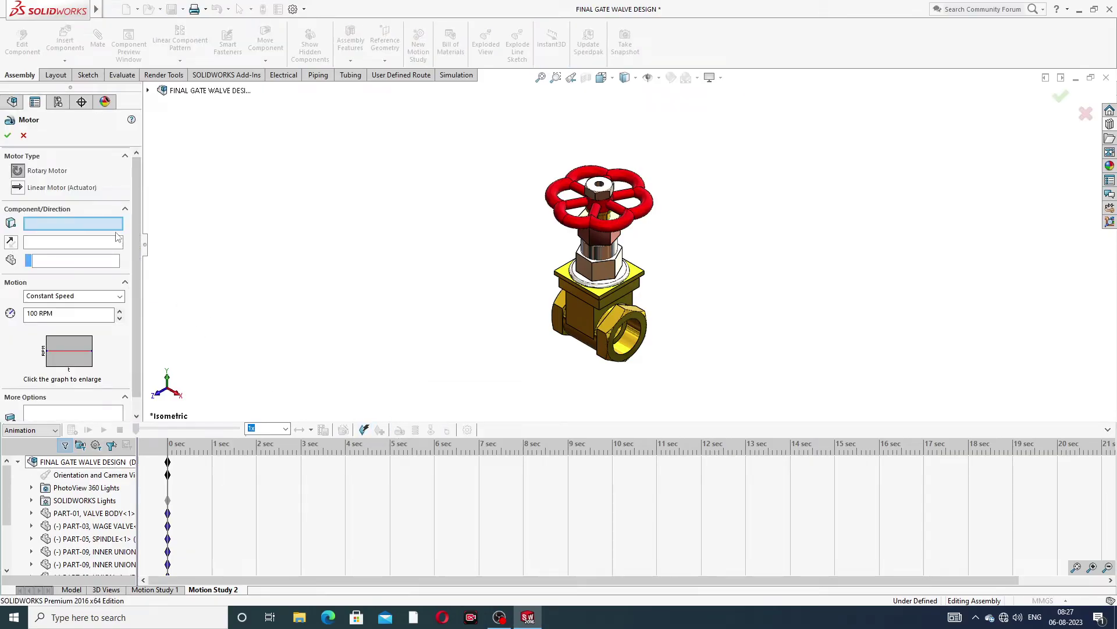
scroll(592, 266, "down", 5)
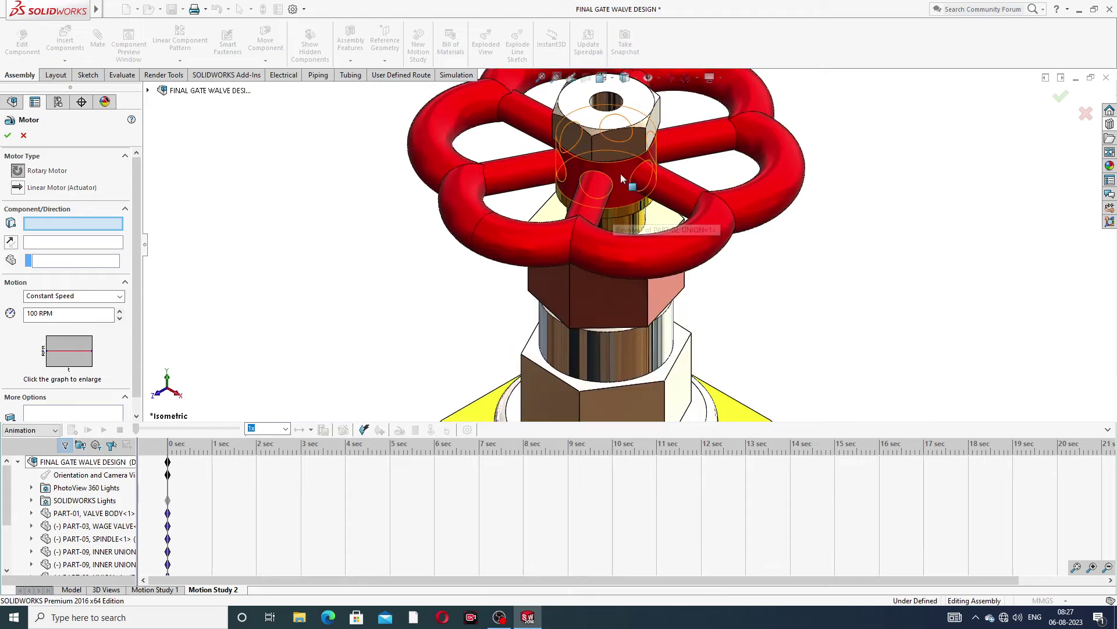
left_click(621, 176)
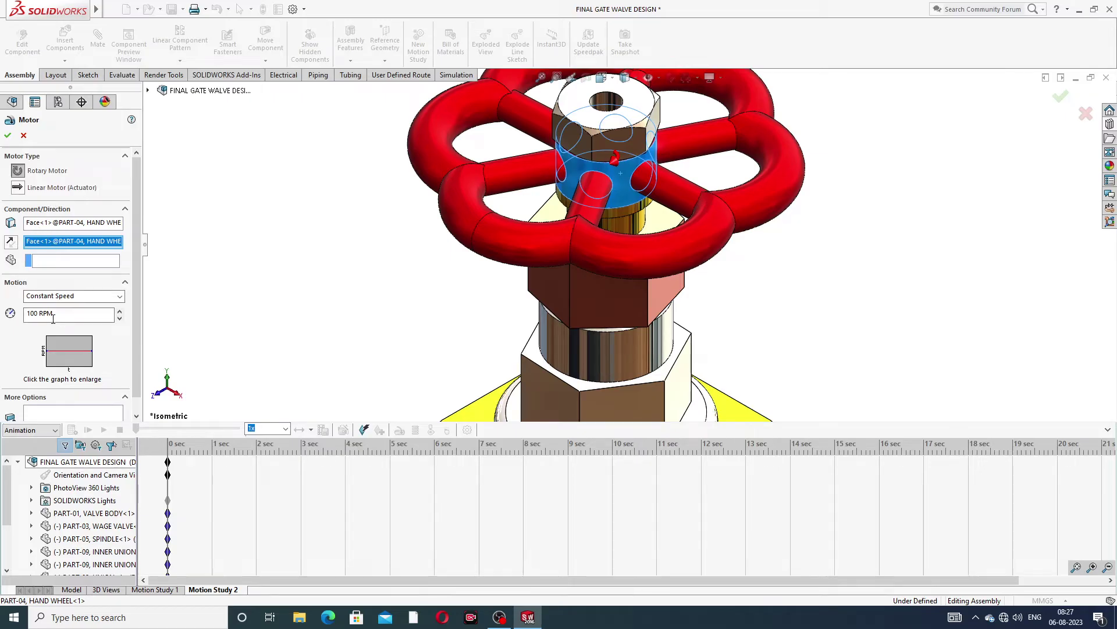
left_click_drag(54, 318, 11, 324)
type("1")
left_click(8, 135)
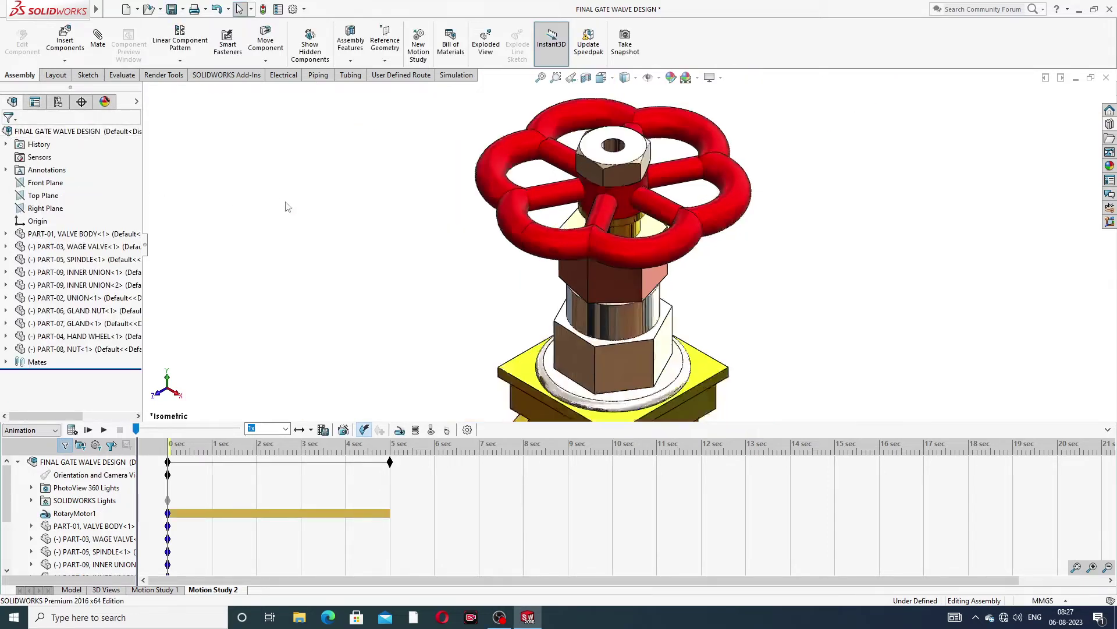
Step: Move the study's end key from 5 sec to 10 sec and review the Playback Mode options
left_click_drag(390, 462, 571, 462)
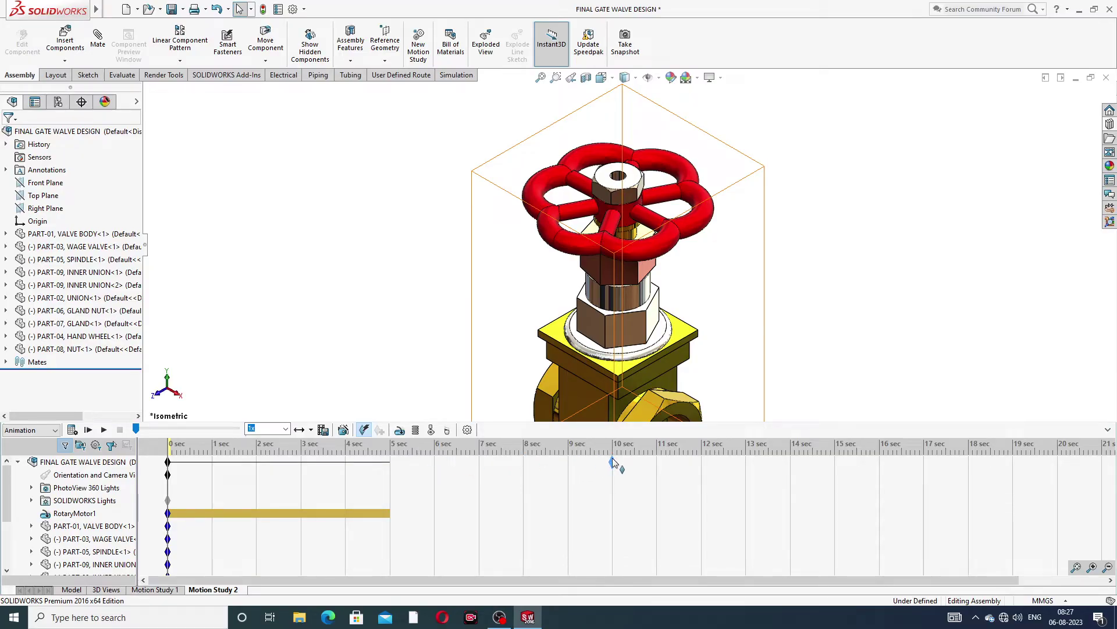
left_click_drag(612, 459, 615, 462)
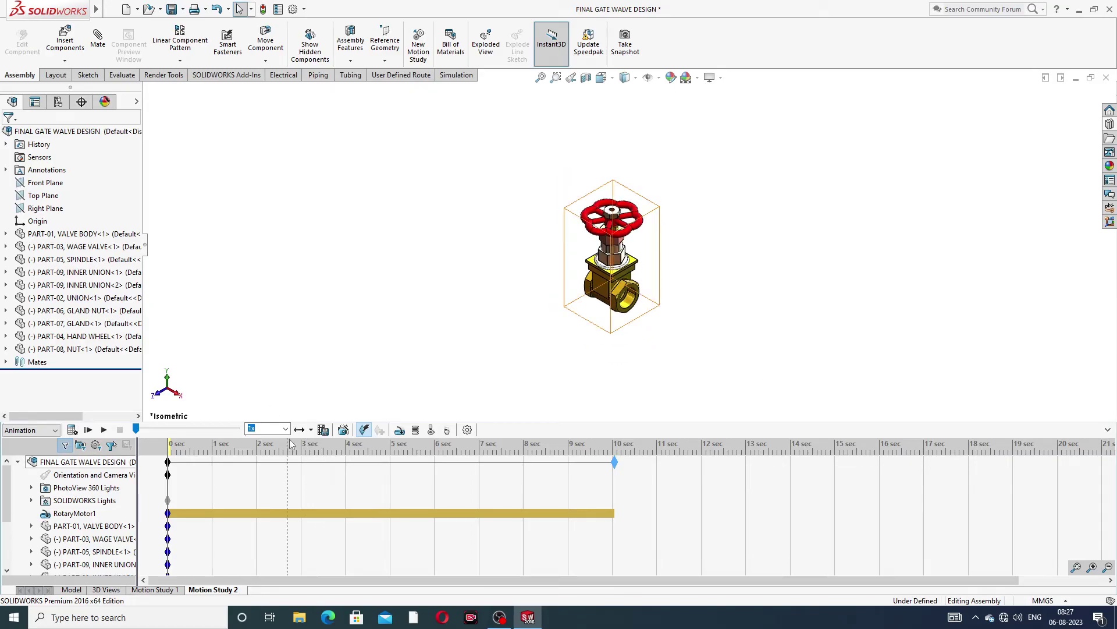
left_click(312, 431)
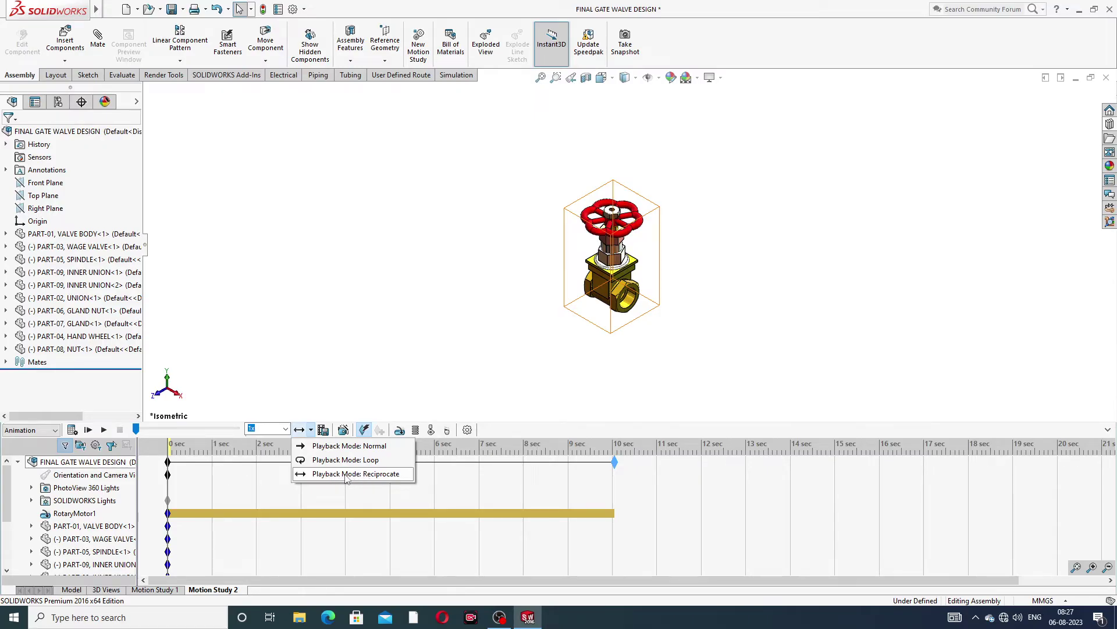
left_click(368, 368)
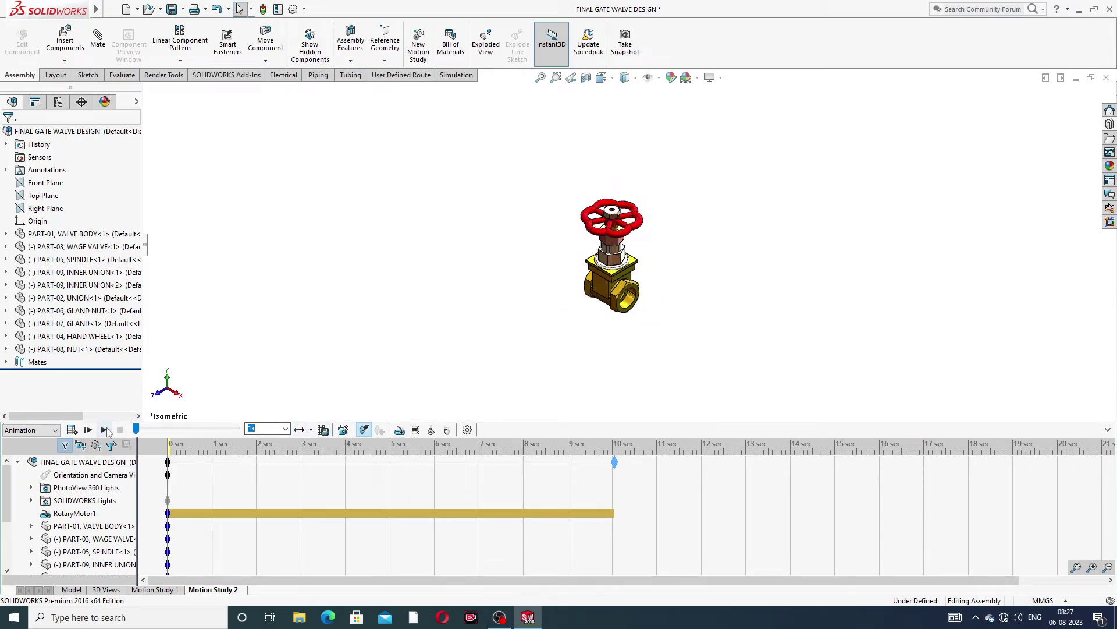
Step: Collapse the timeline and play Motion Study 2, orbiting and returning to isometric during playback
left_click(1108, 429)
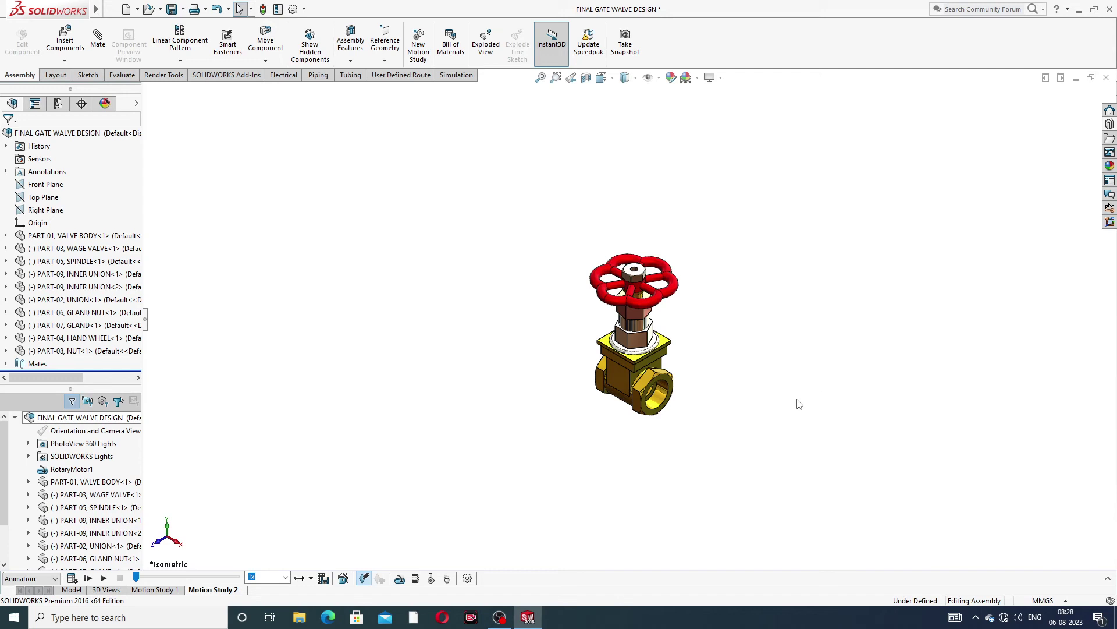
scroll(678, 309, "down", 5)
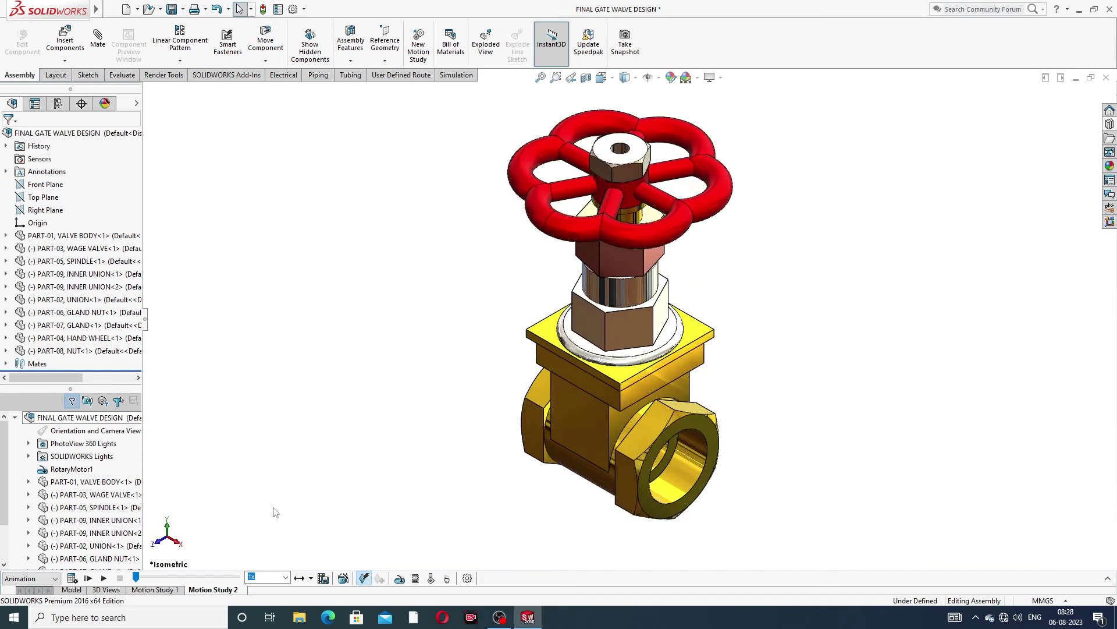
left_click(103, 578)
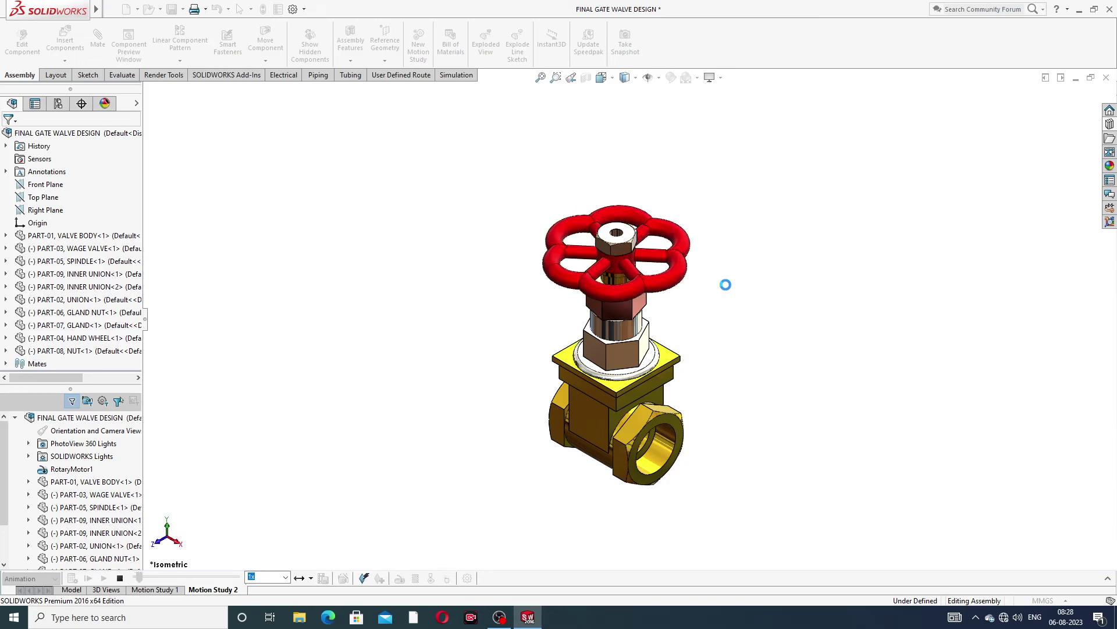
middle_click_drag(726, 285, 539, 338)
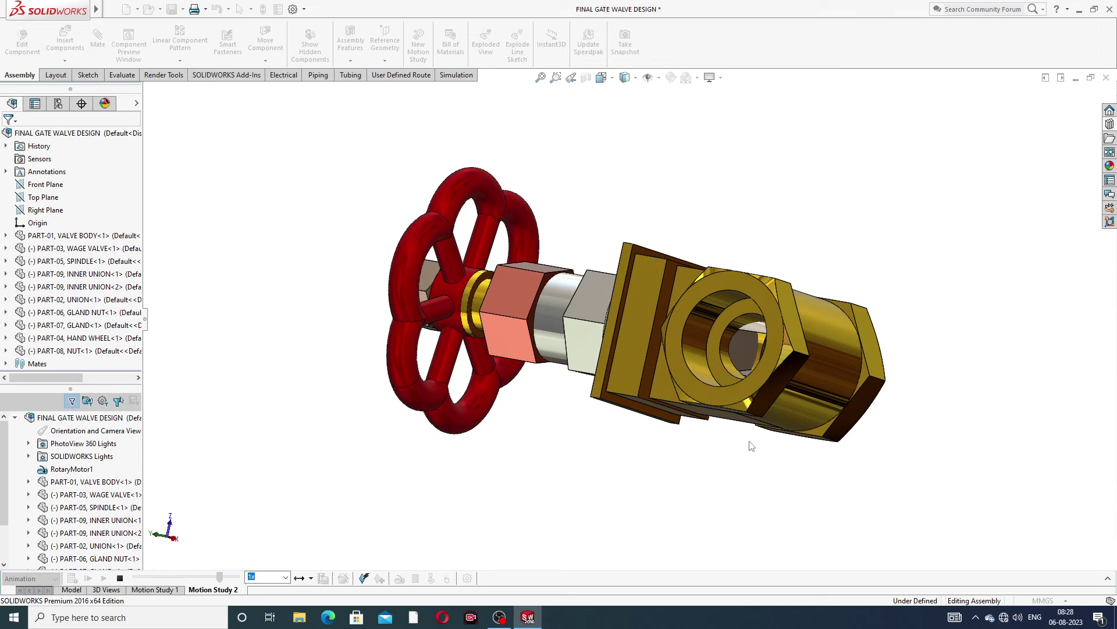
key("ctrl+7")
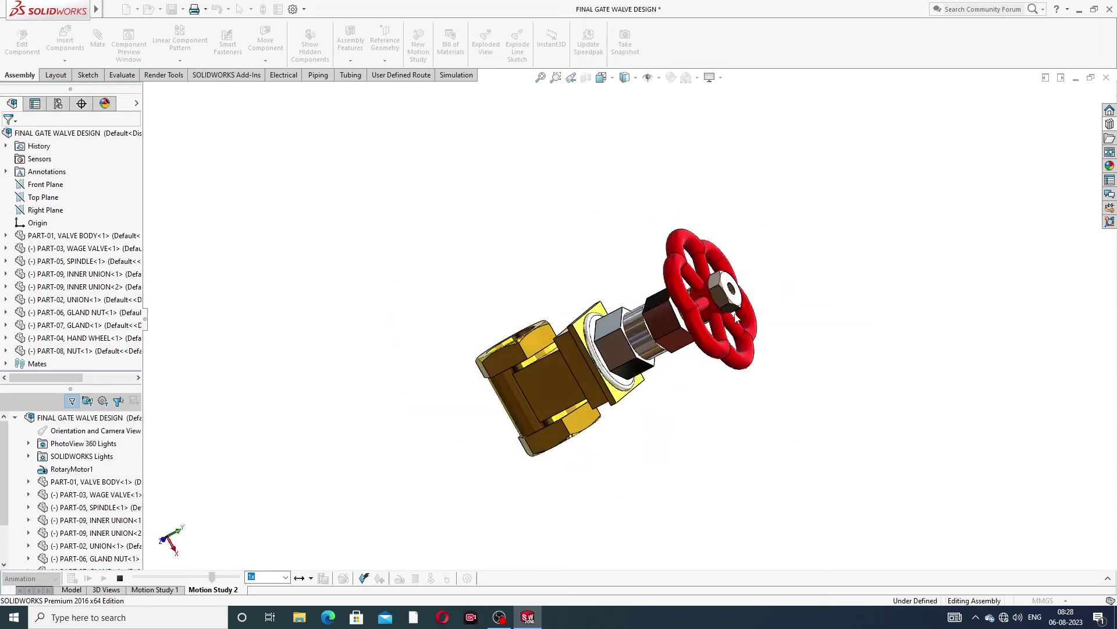
scroll(635, 339, "up", 1)
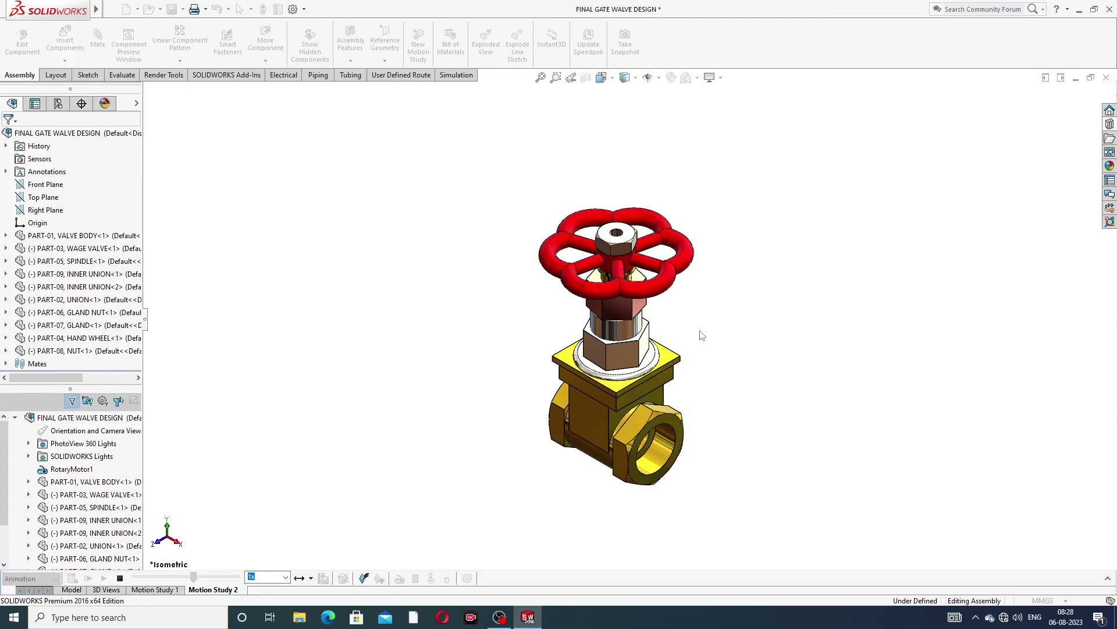